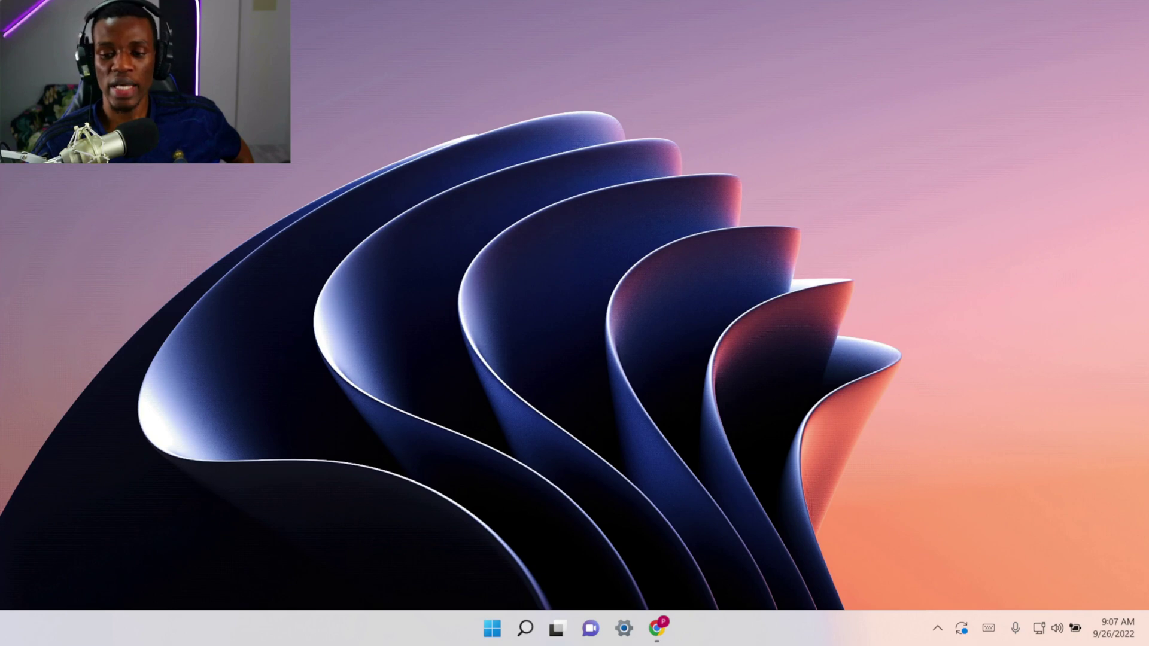
Step: Search Windows for "go back to" and open the Reset this PC system settings
key(super+s)
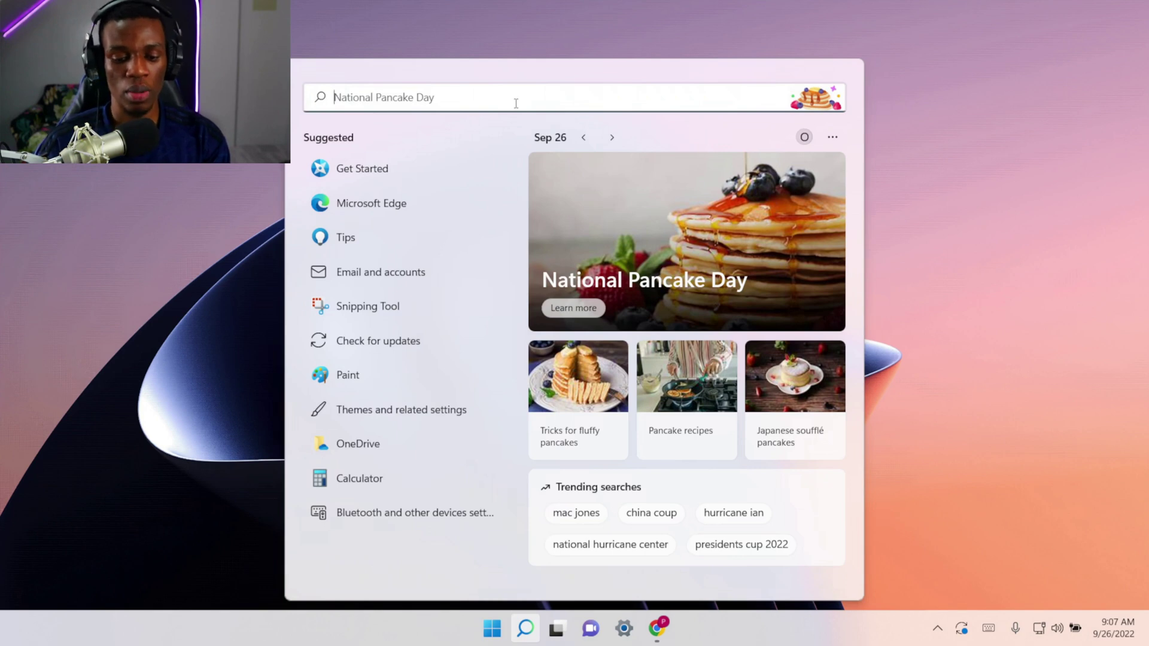
text(go back )
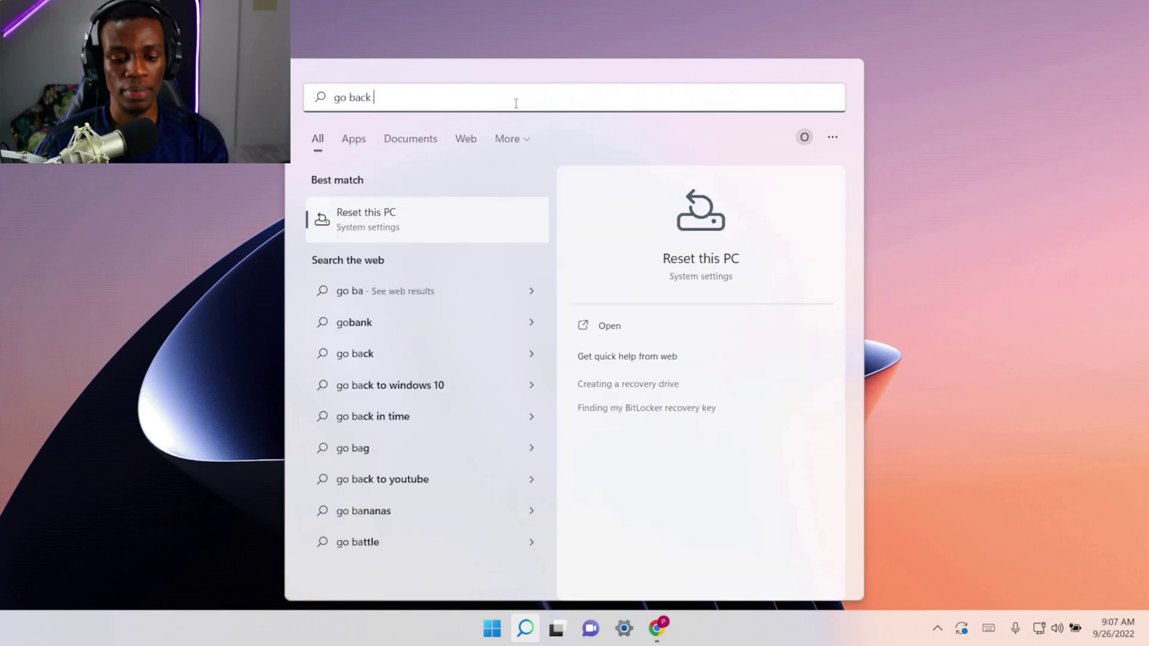
text(to)
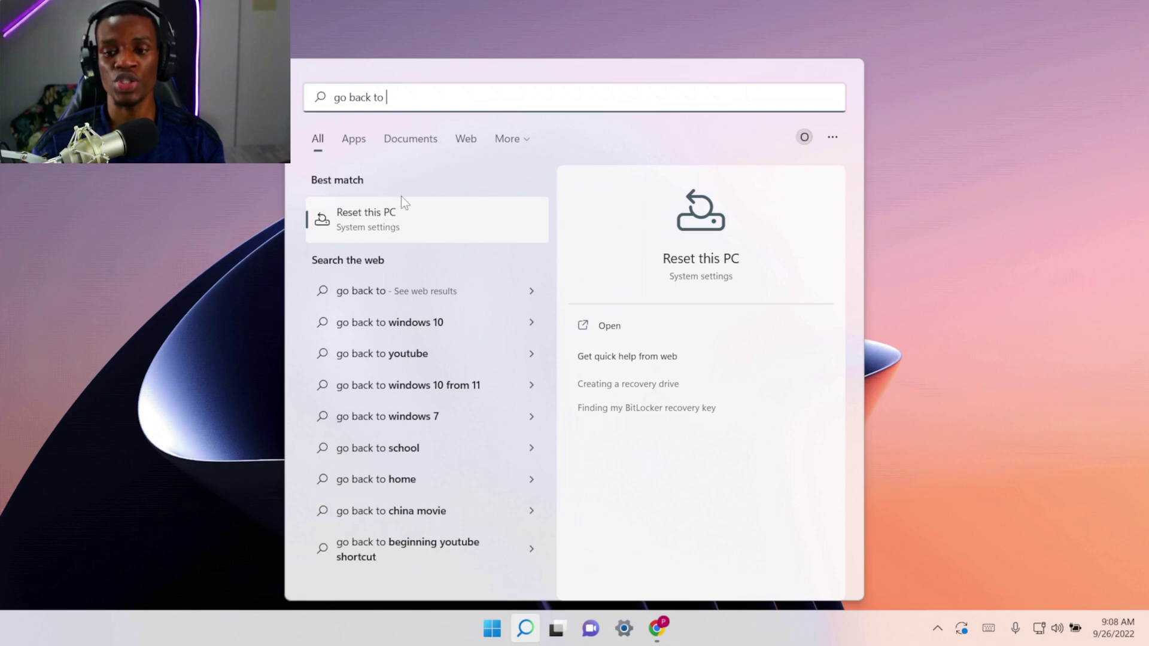
click(362, 220)
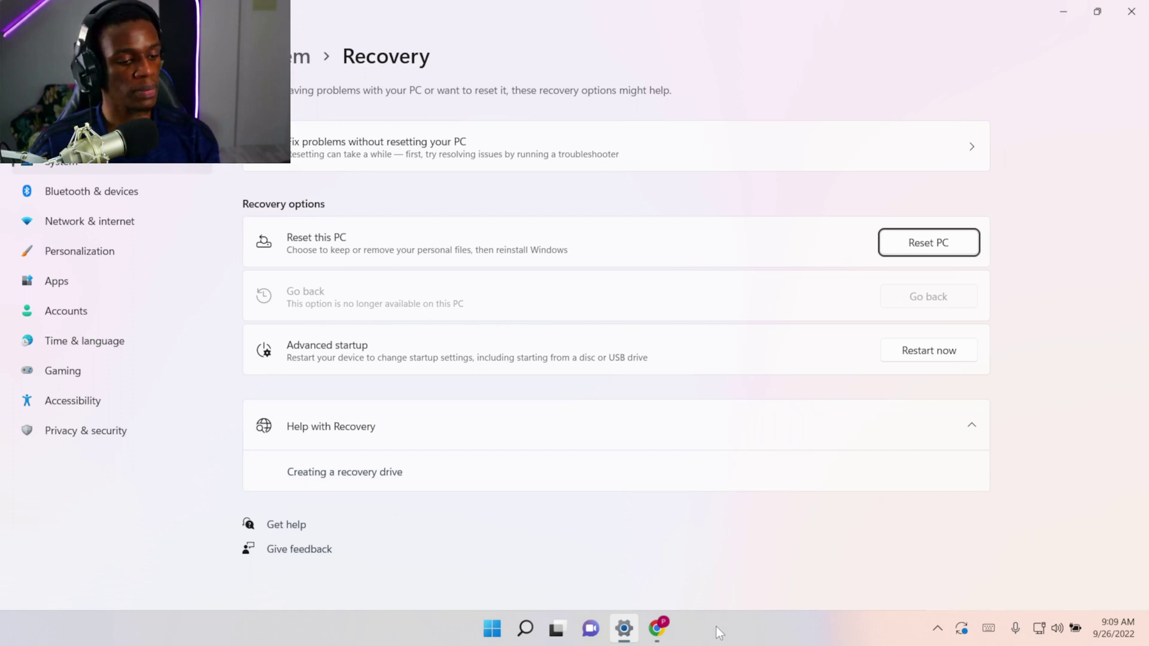
Step: Switch to File Explorer and open Screenshot 2022-09-26 075433.png from the Downloads folder
click(525, 628)
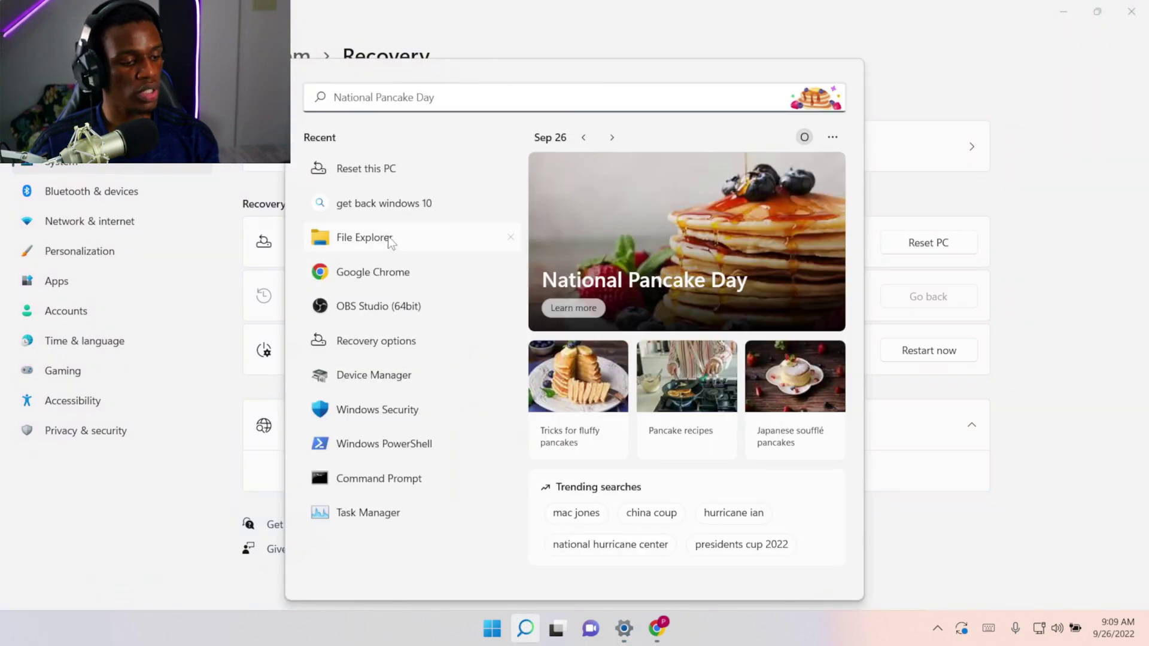
key(Escape)
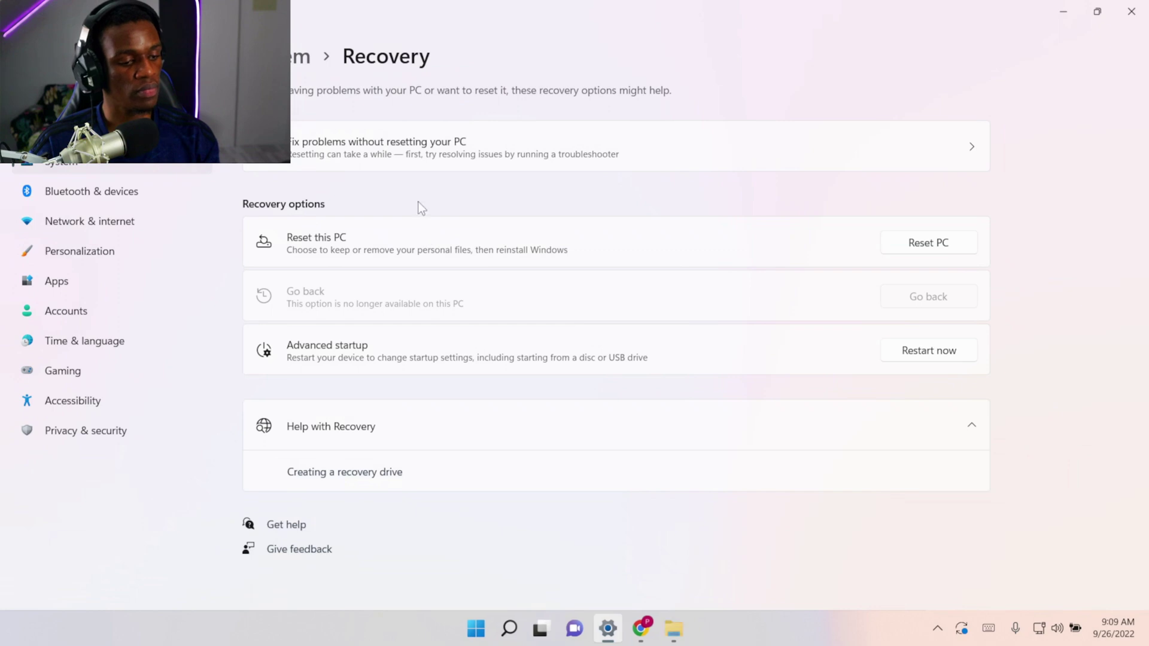
click(672, 633)
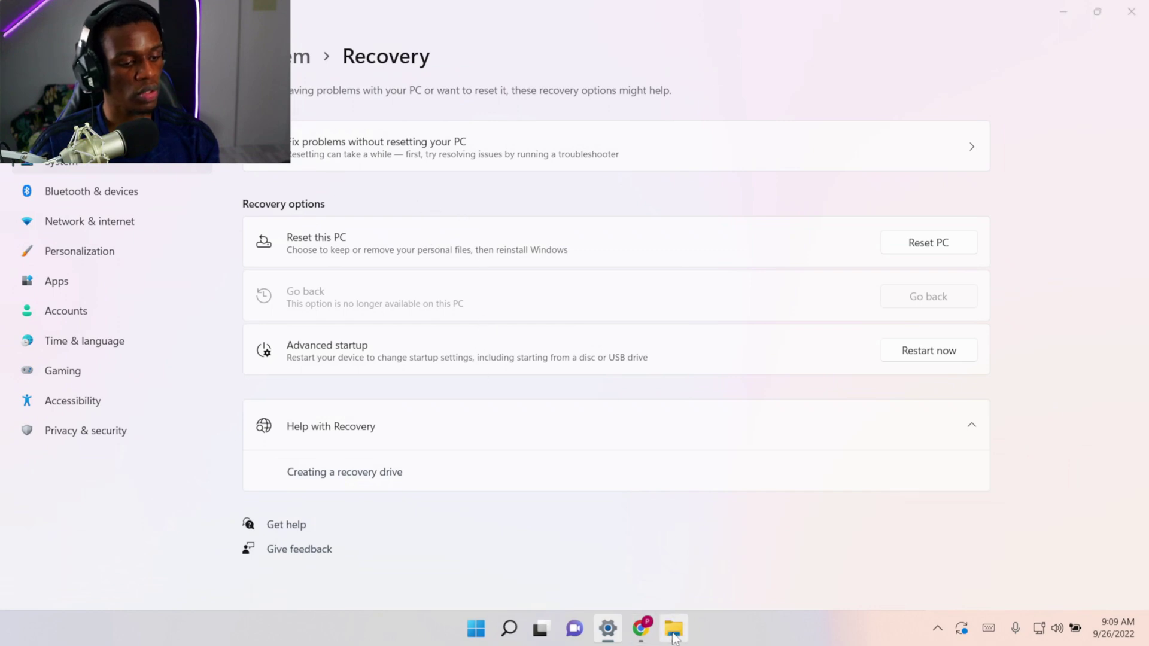
drag(705, 172, 663, 156)
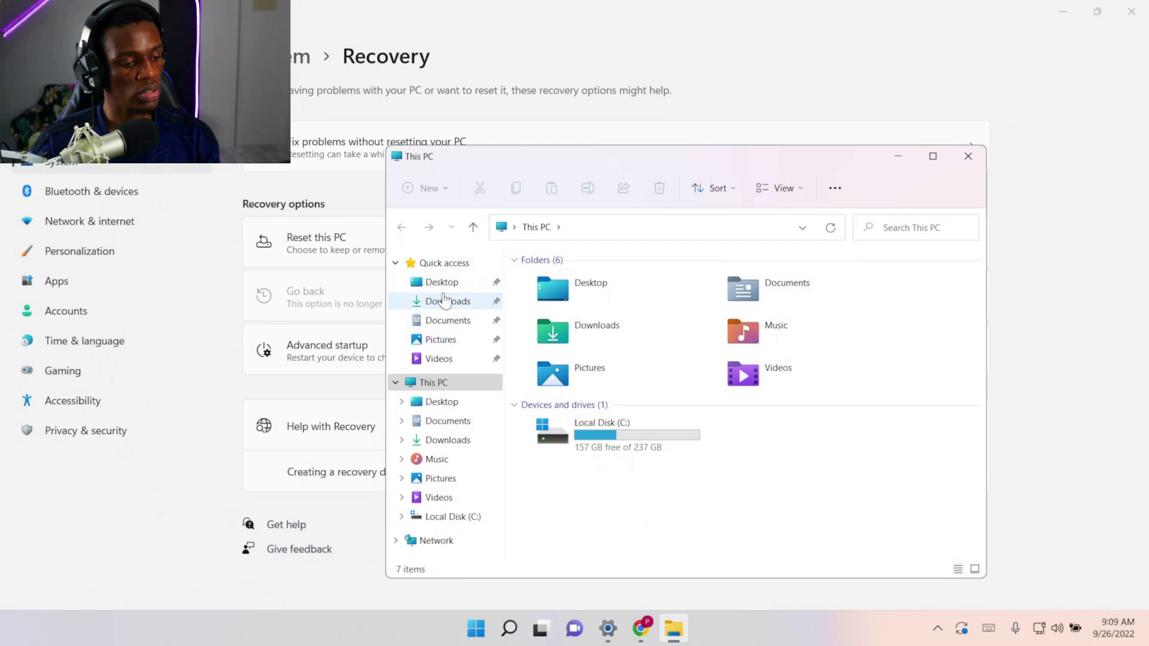
click(442, 301)
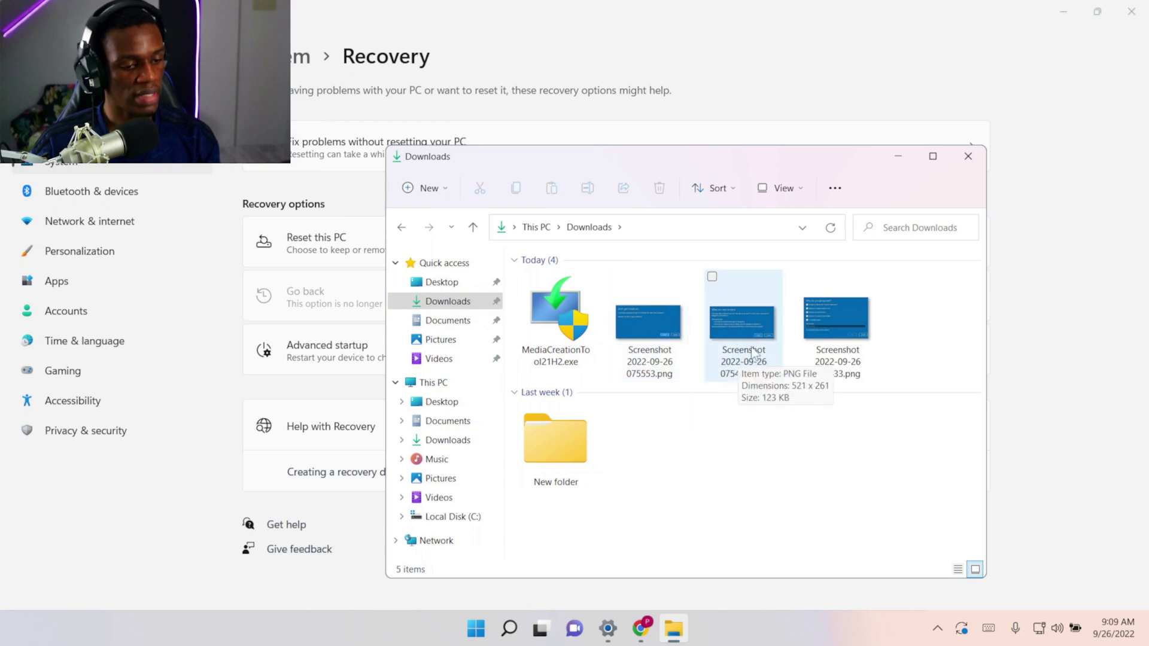
click(834, 331)
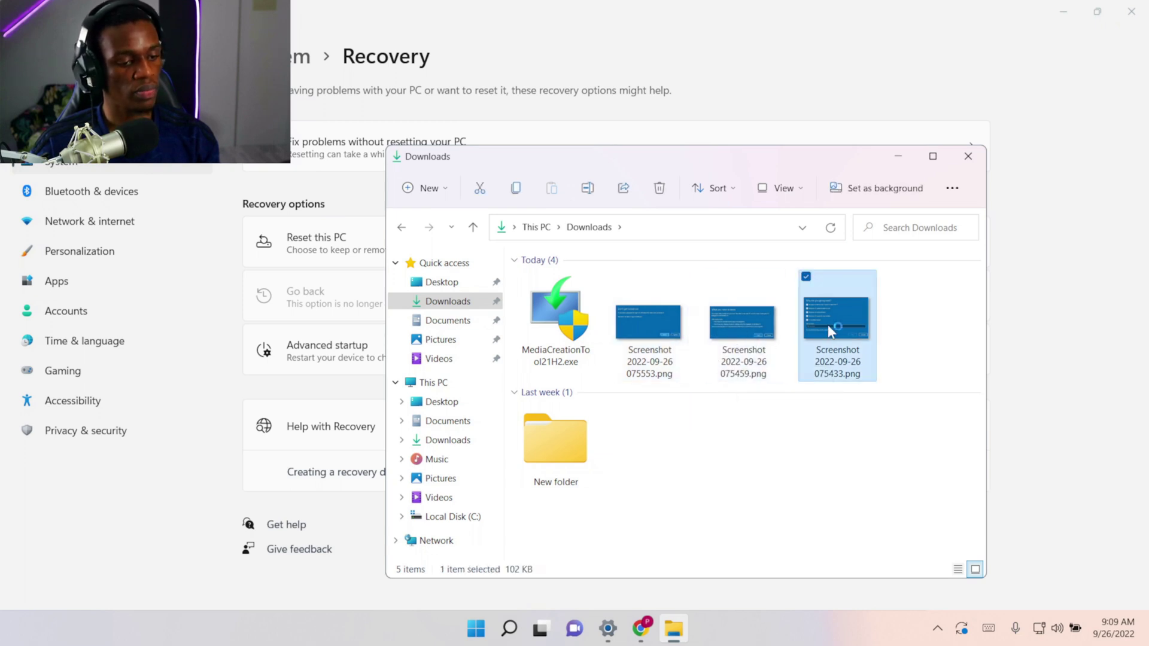
double_click(827, 325)
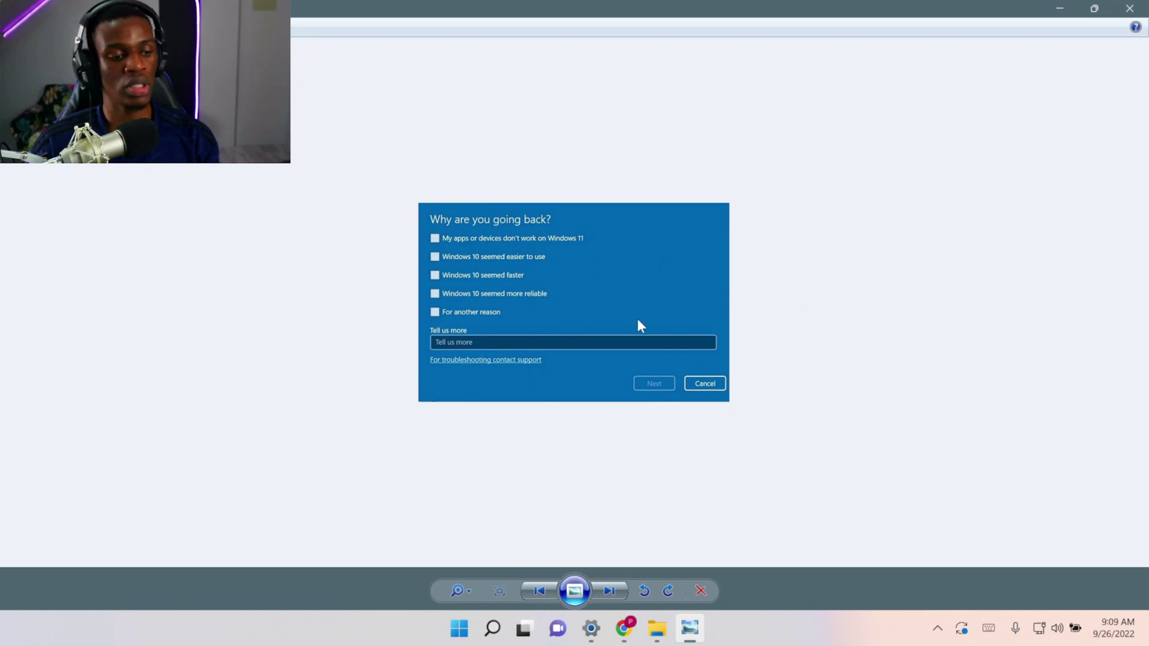
Step: Review the screenshots of the go-back wizard's reason, preparation and password pages, and return to the Recovery settings
click(591, 627)
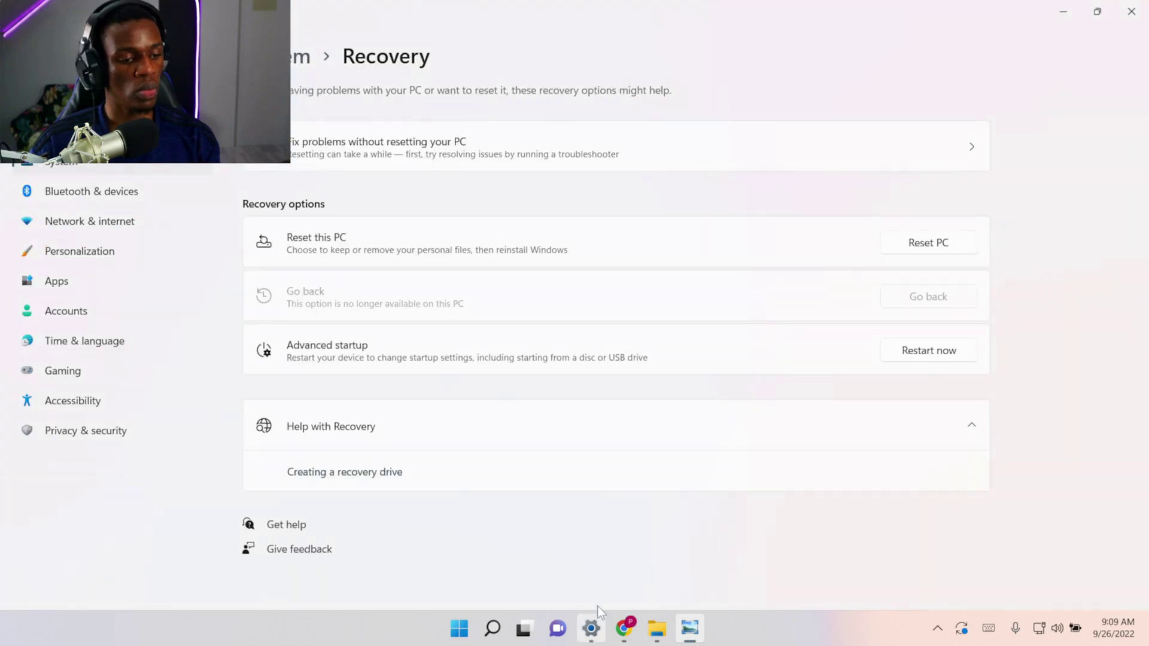
click(691, 631)
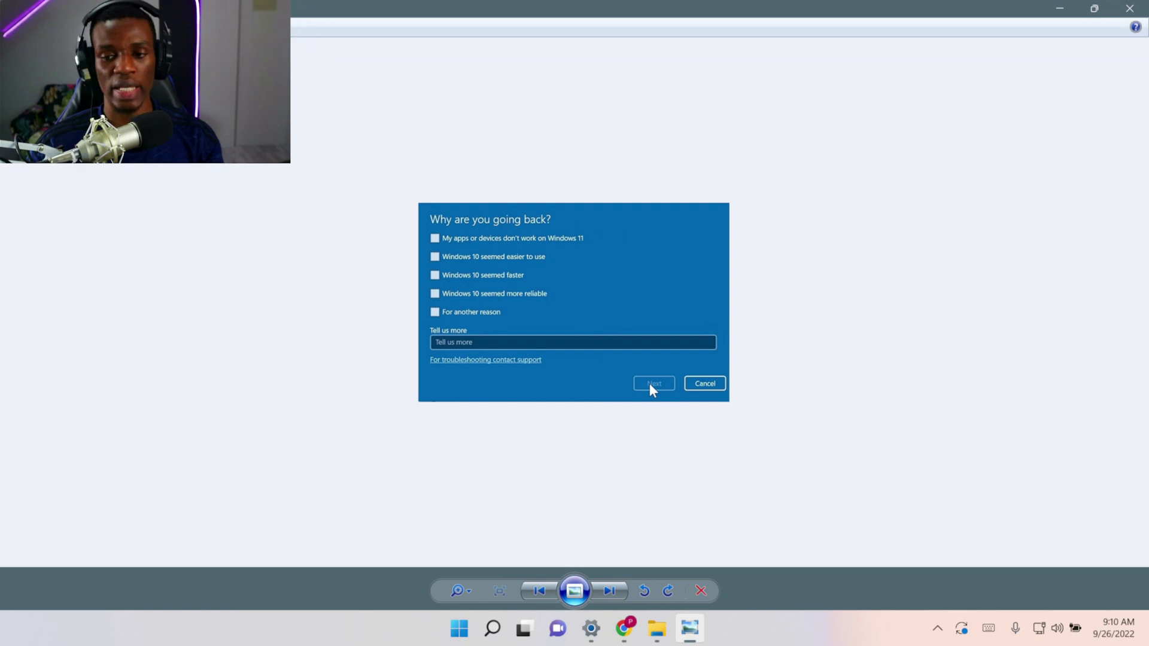
click(537, 587)
click(599, 594)
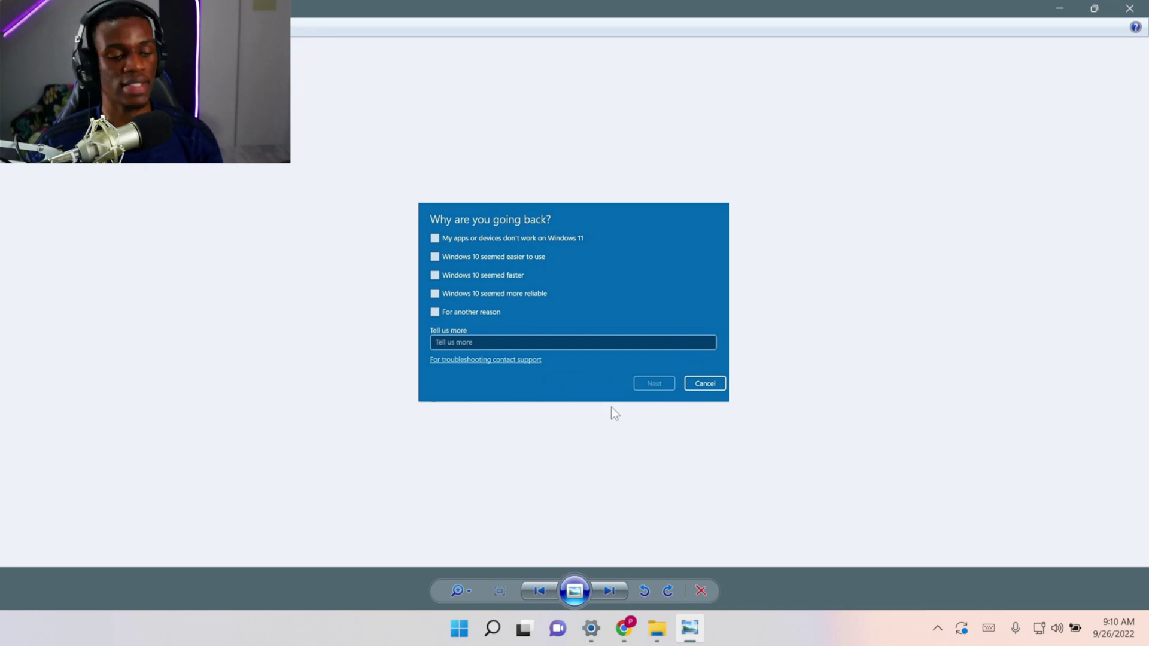
click(537, 592)
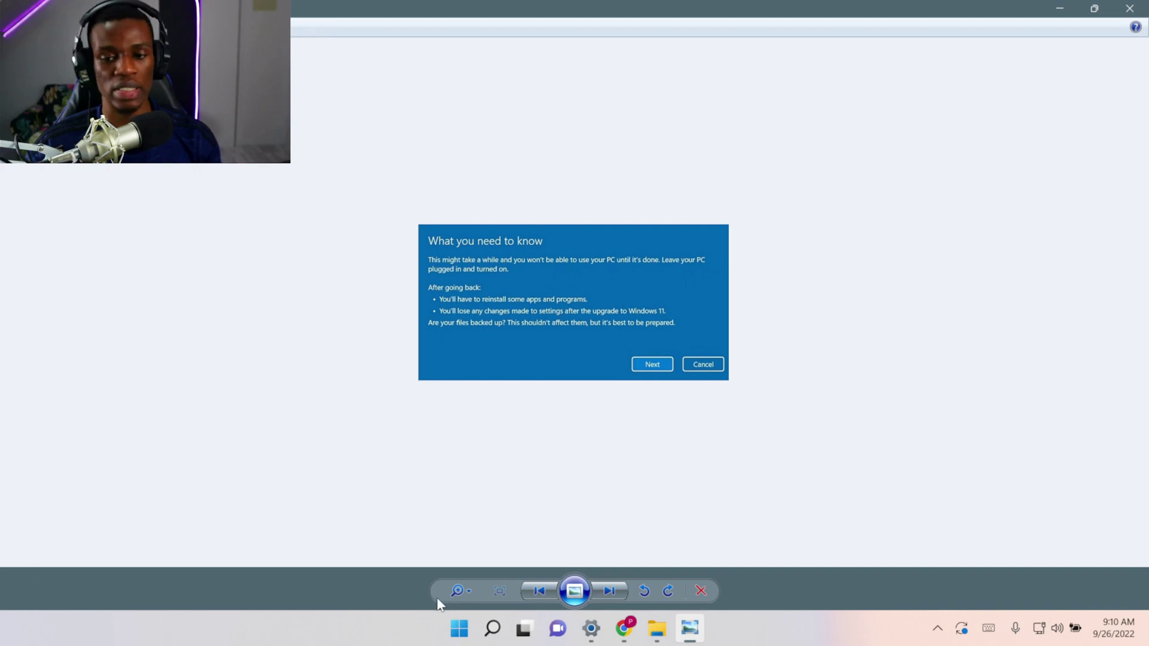
click(535, 589)
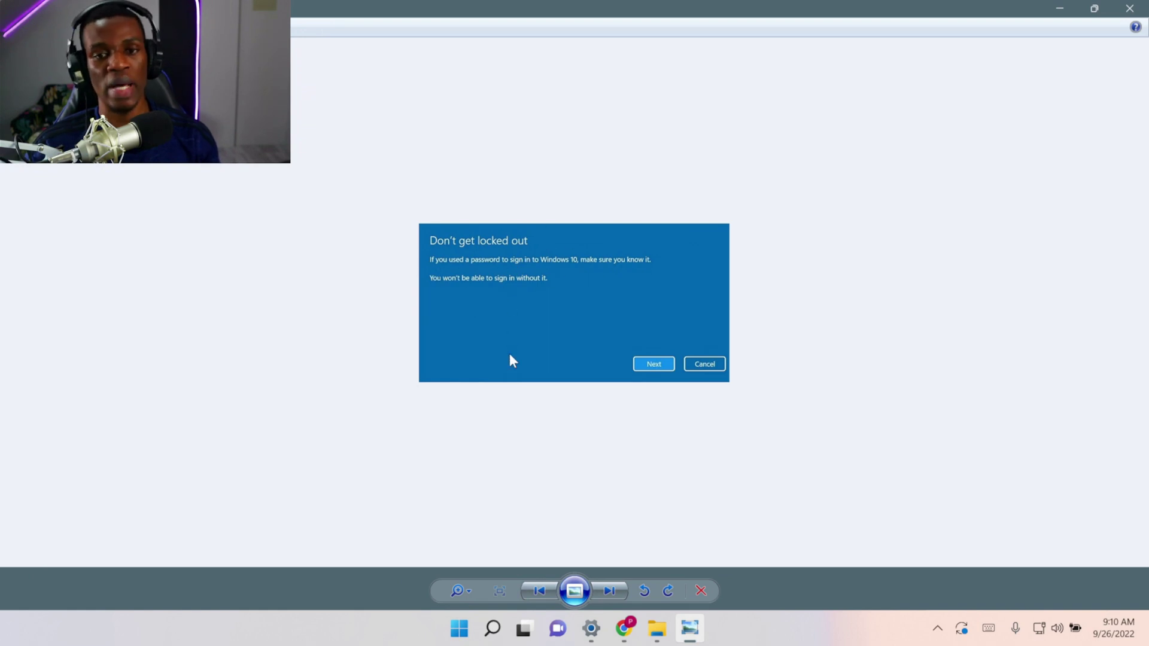
click(538, 591)
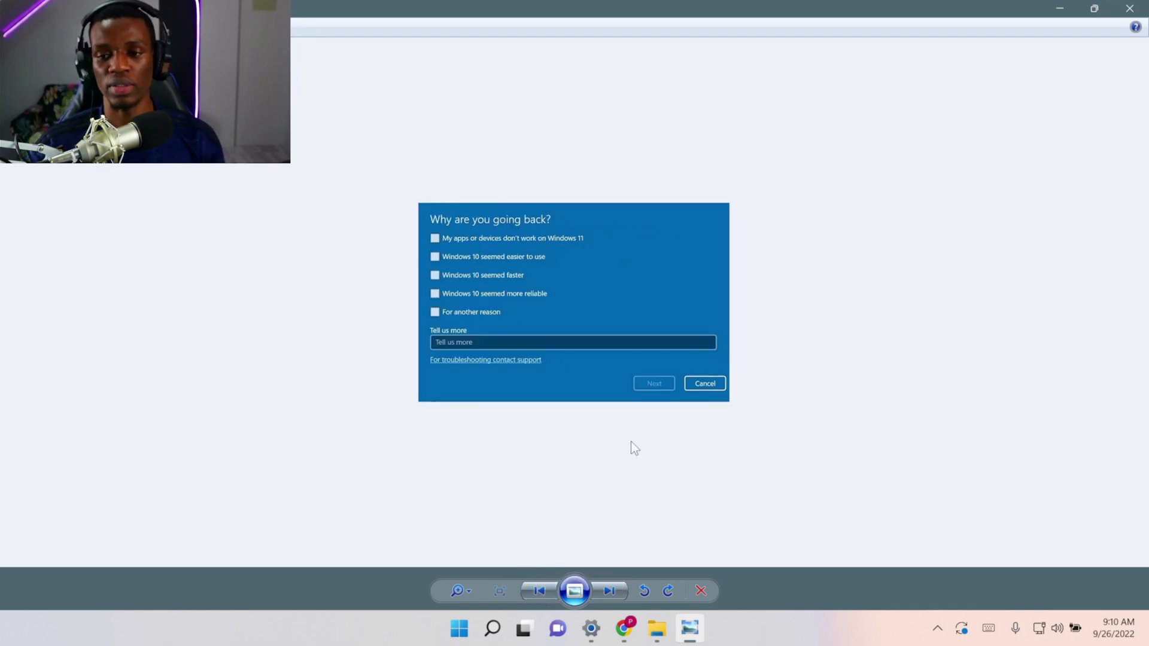
click(608, 591)
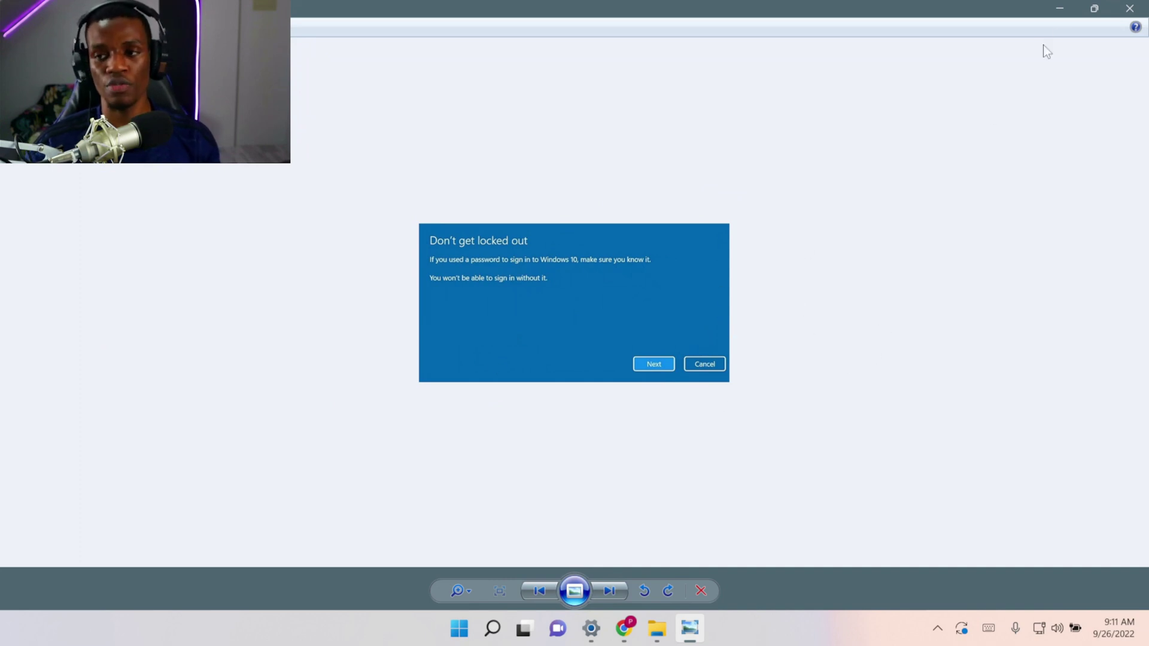
click(1061, 9)
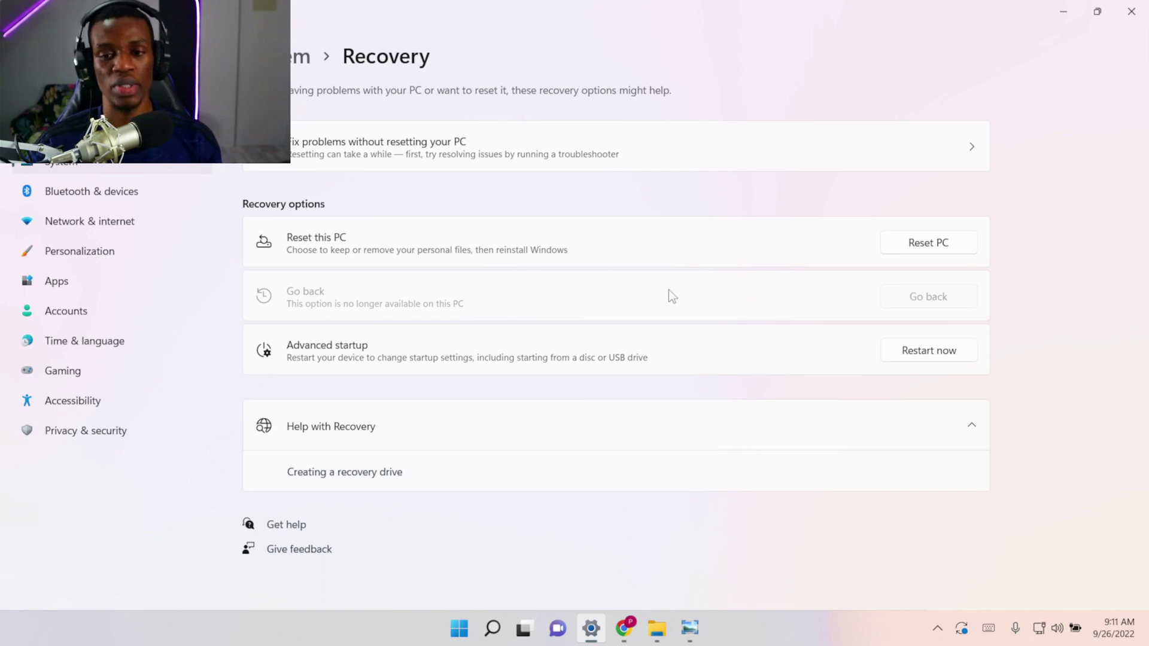
Step: Switch to Chrome and download the media creation tool from Microsoft's Download Windows 10 page
click(623, 636)
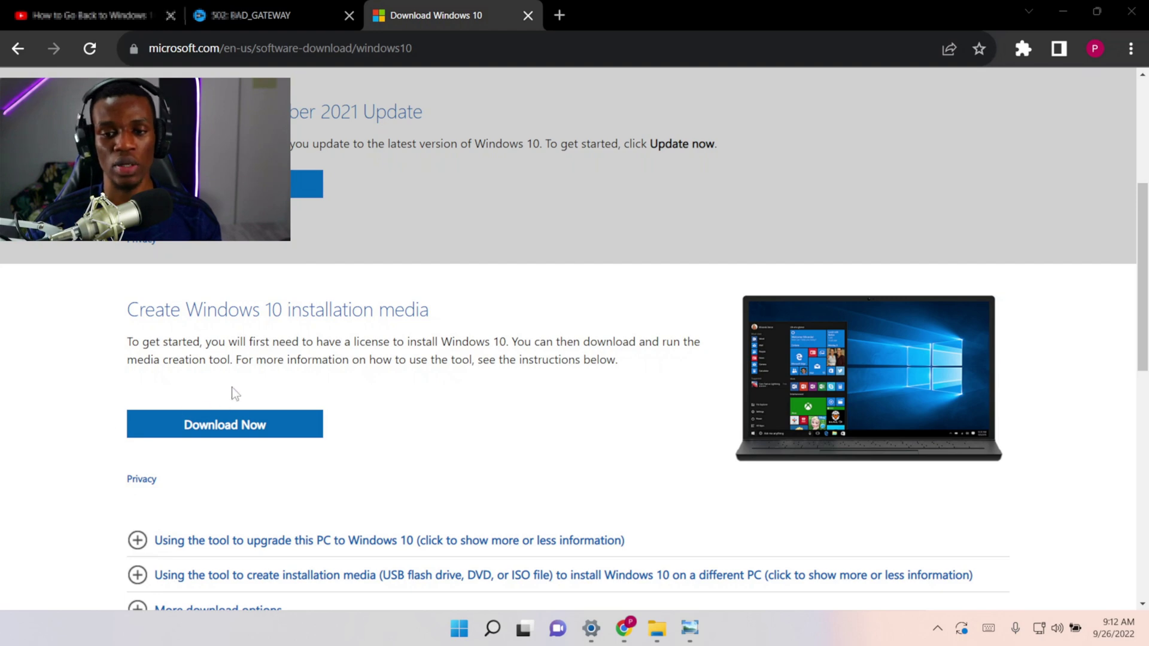
click(221, 426)
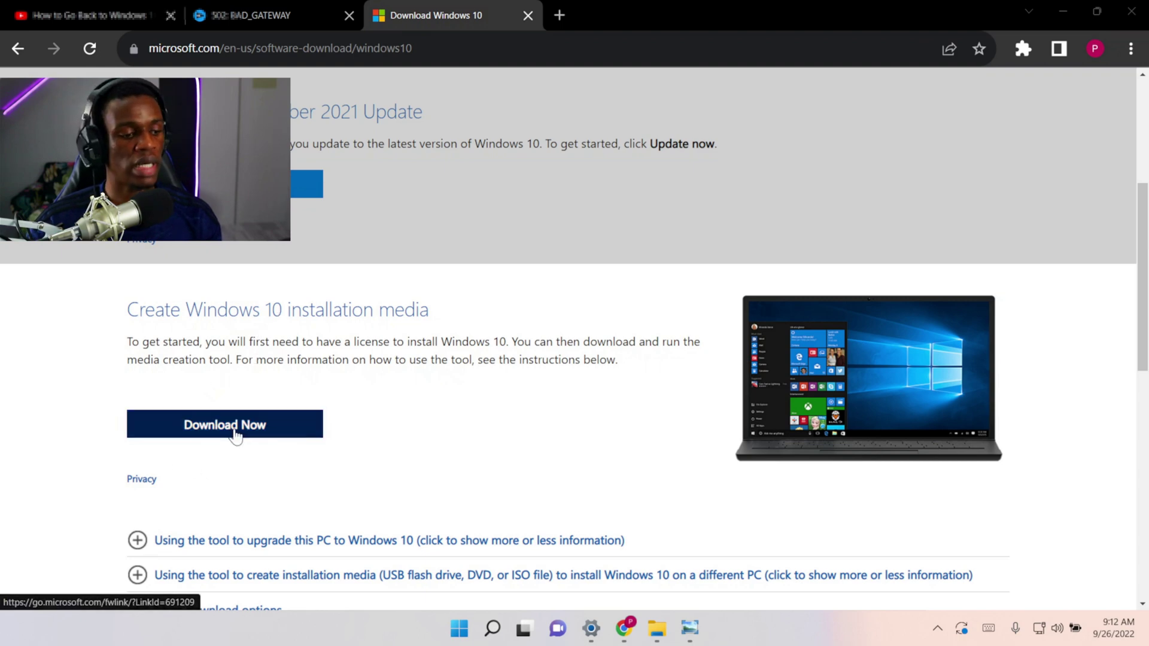
Step: Run MediaCreationTool21H2.exe from the Downloads folder as administrator and accept the tool's license terms
click(648, 638)
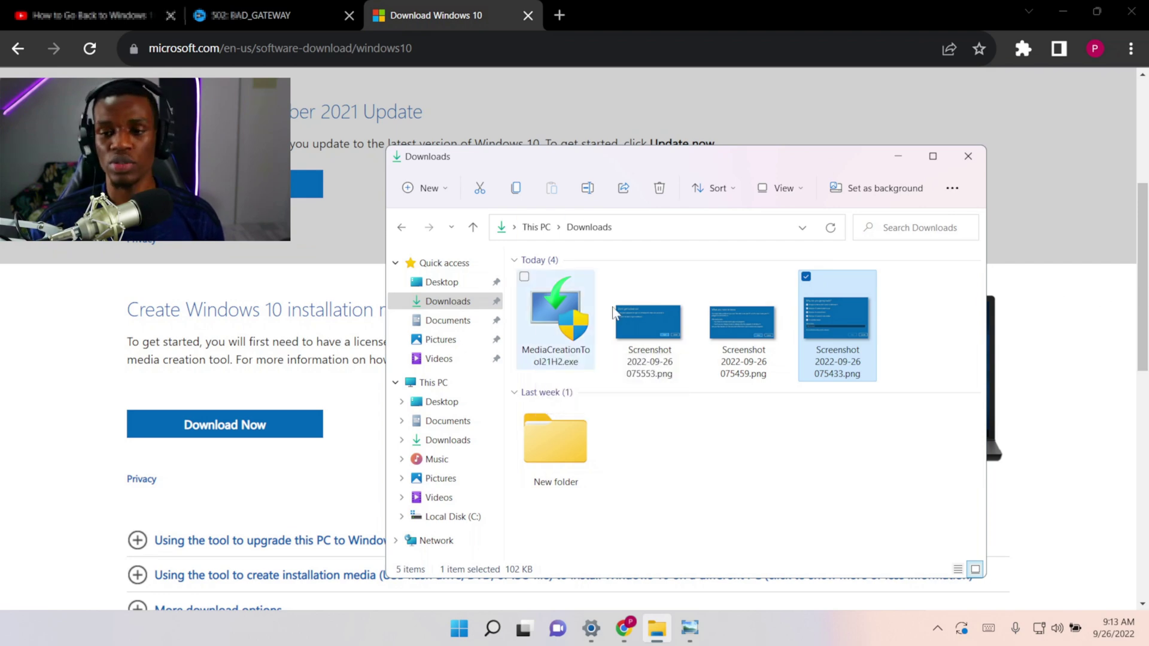
click(555, 317)
right_click(555, 317)
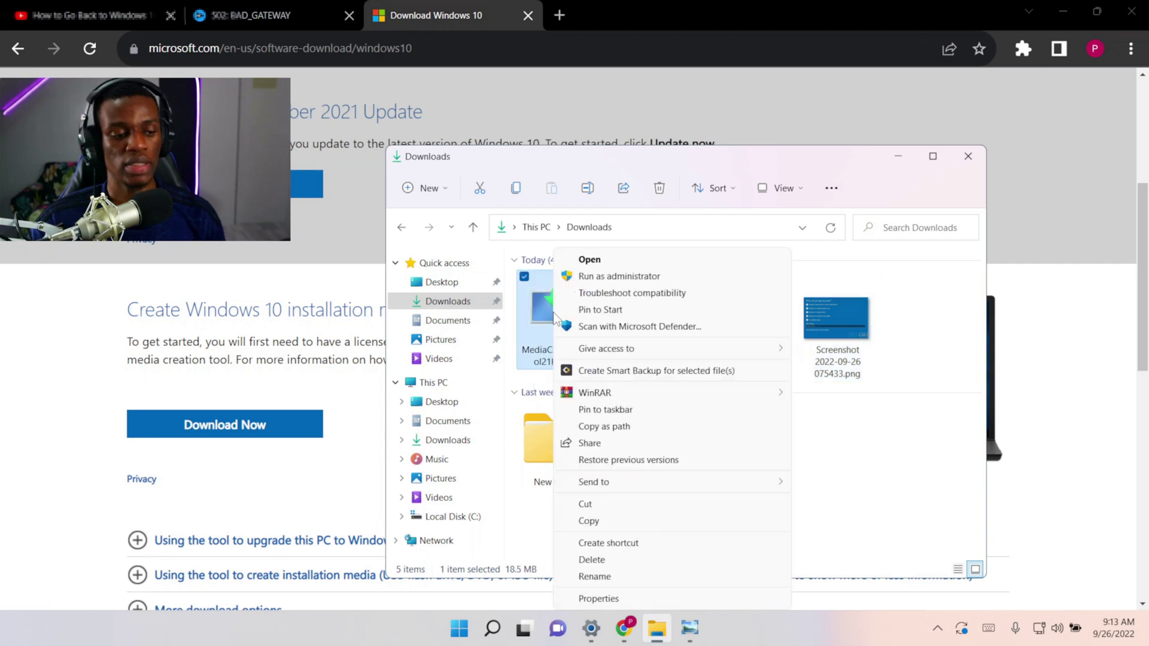
click(626, 277)
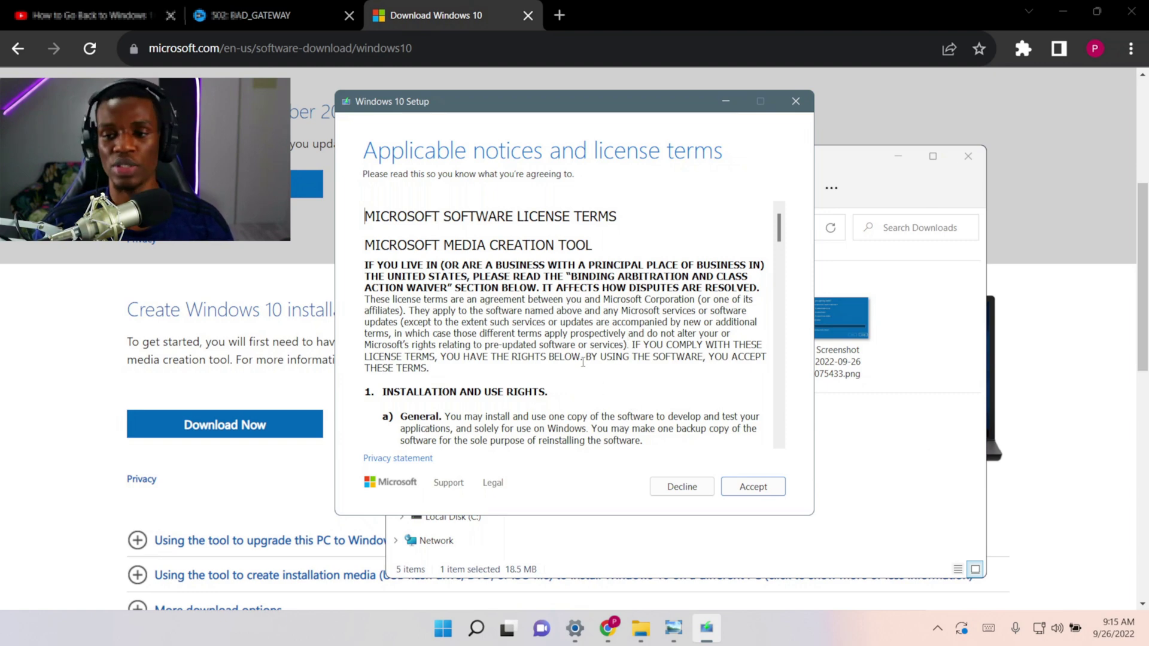
click(736, 489)
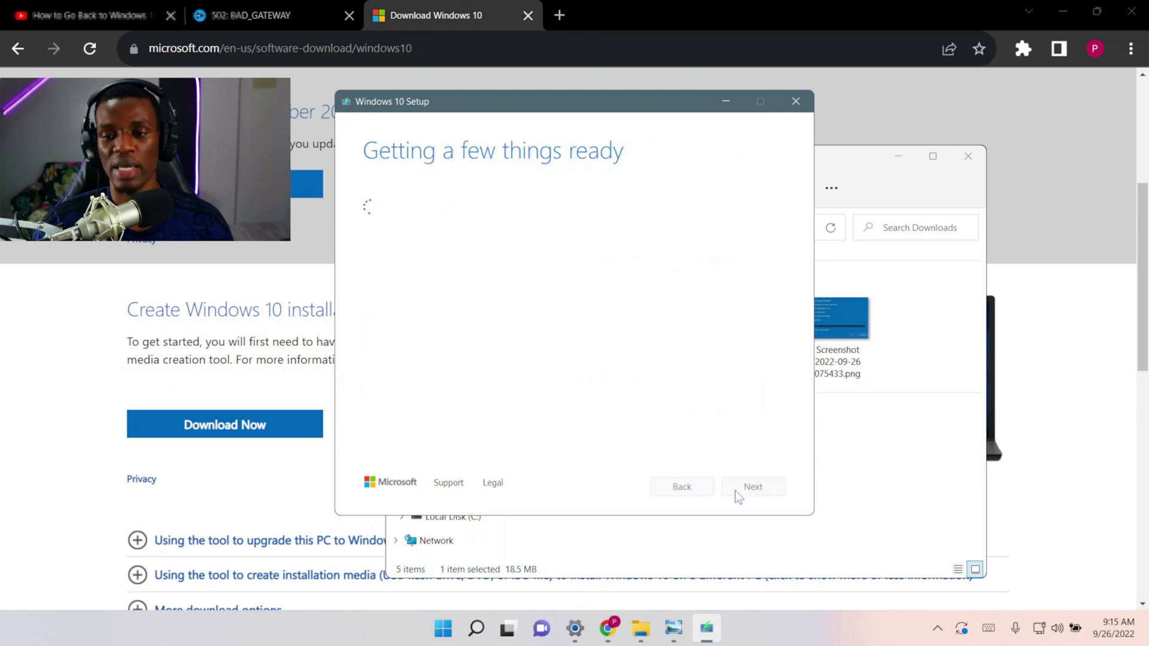
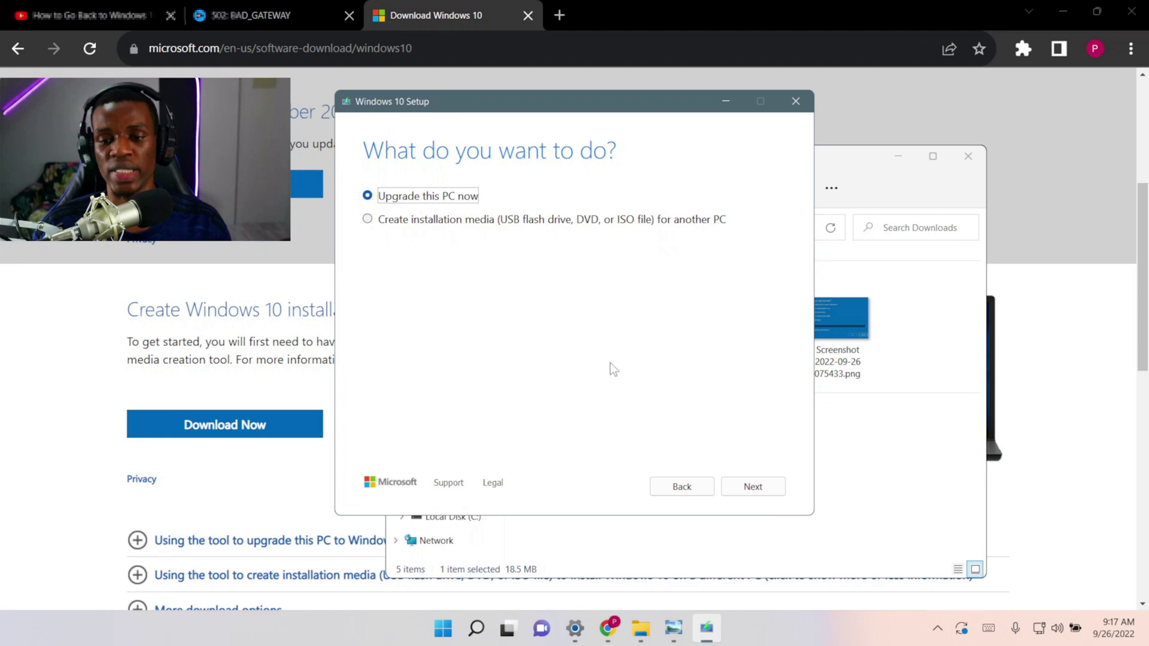
Step: Proceed with Upgrade this PC now in Windows 10 Setup and accept the Windows operating system license terms
click(756, 490)
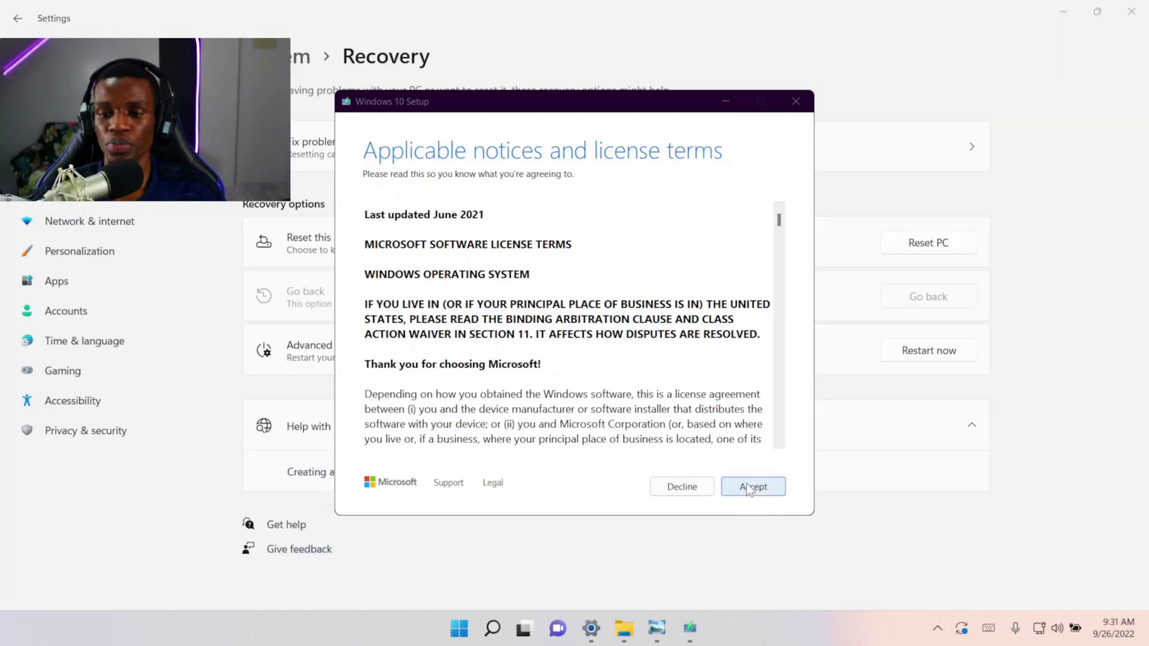
click(777, 219)
drag(778, 219, 773, 323)
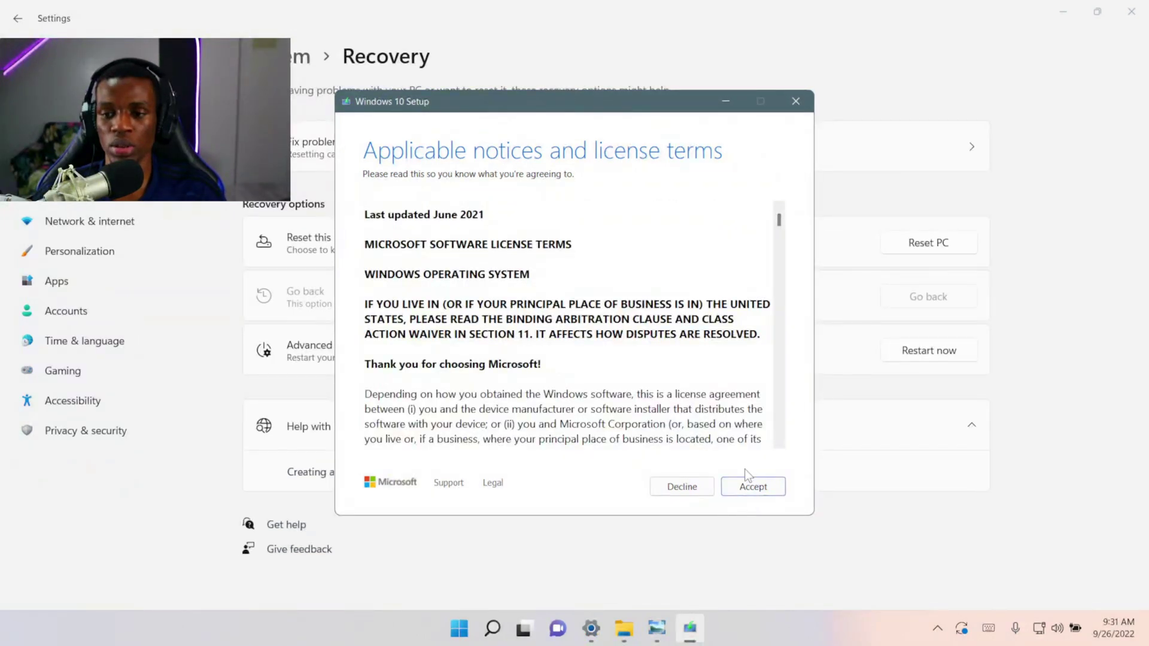
click(751, 486)
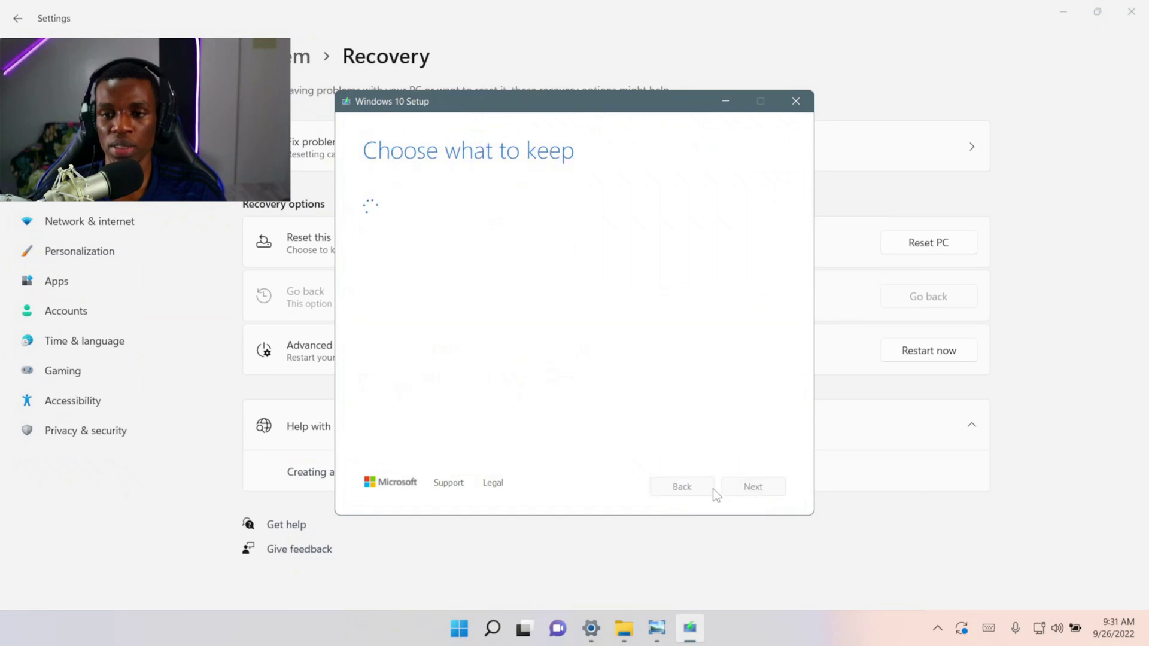